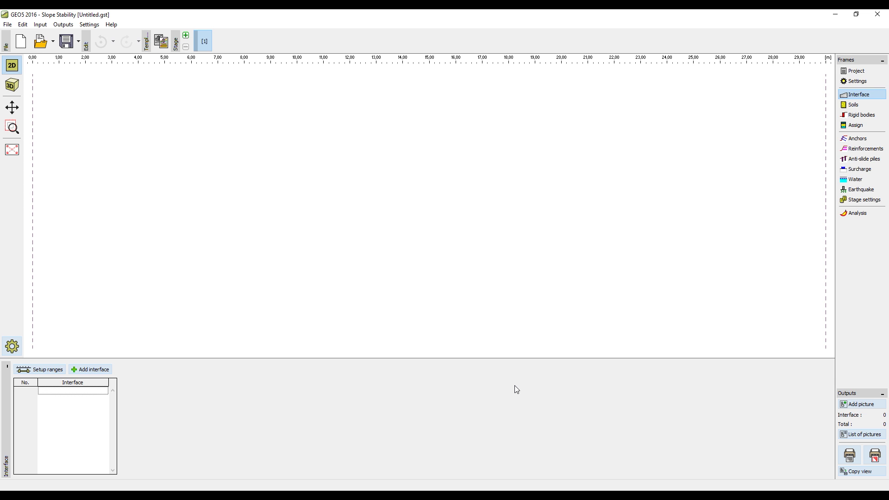
# - Set the model's world coordinate X range to 0–45 m
pyautogui.click(47, 370)
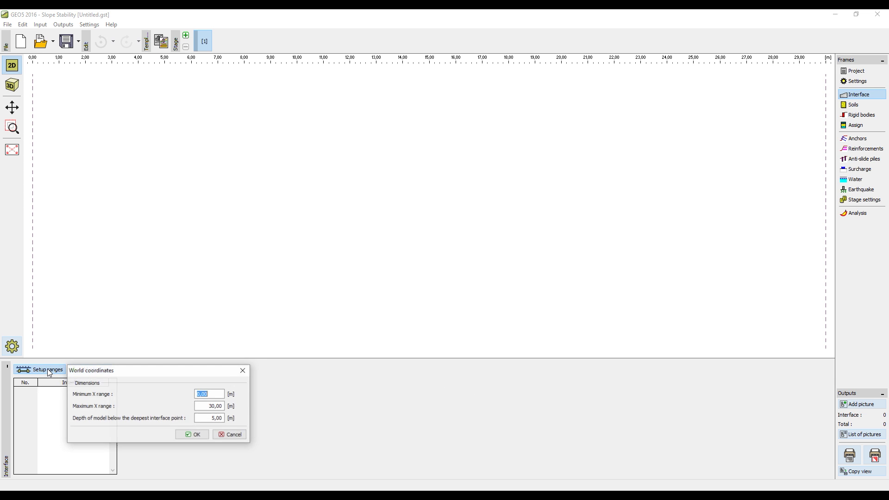
pyautogui.press('Tab')
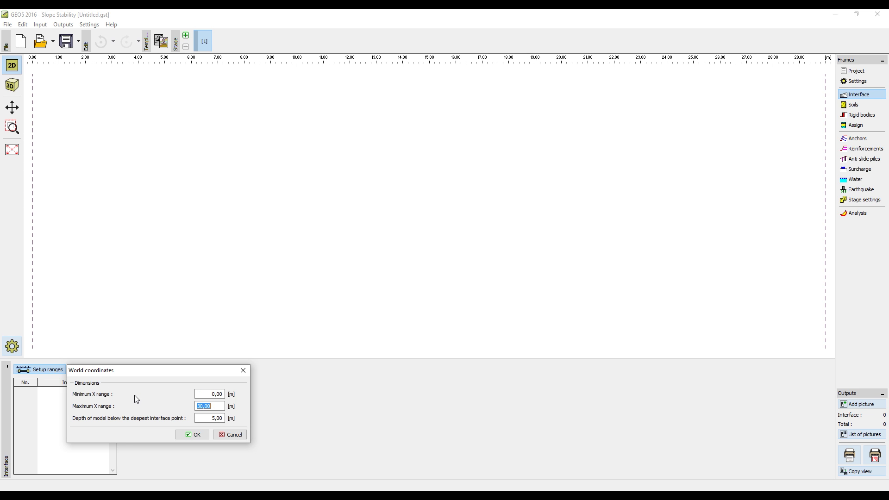
pyautogui.write('45')
pyautogui.press('Tab')
pyautogui.press('Return')
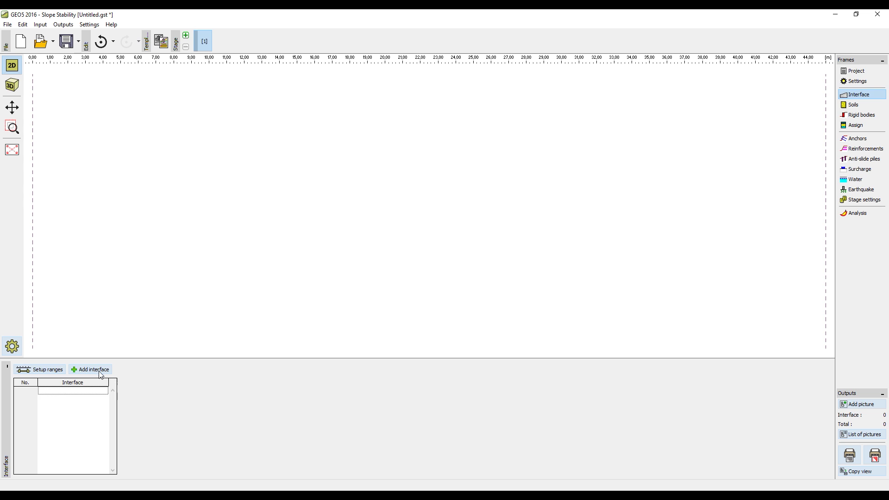
# - Trace an 11-point ground surface from x 0 to 45 m, rising between about 18 and 24 m to the crest
pyautogui.click(92, 370)
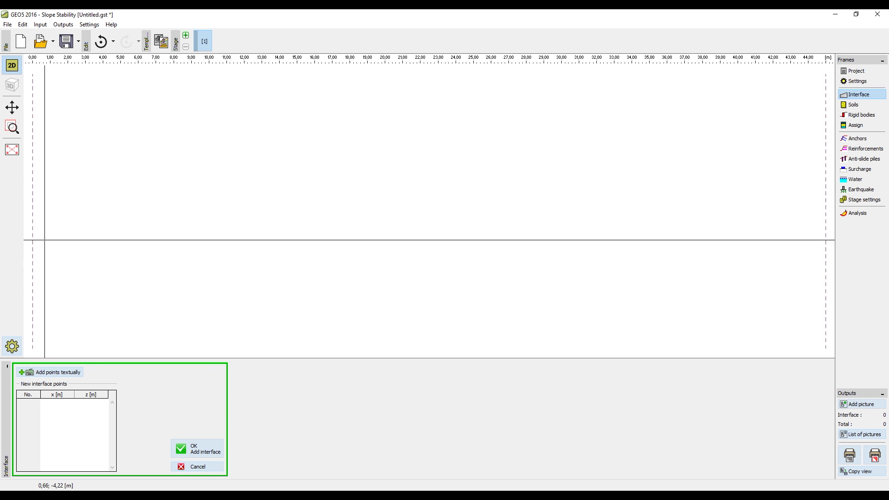
pyautogui.click(32, 215)
pyautogui.click(155, 218)
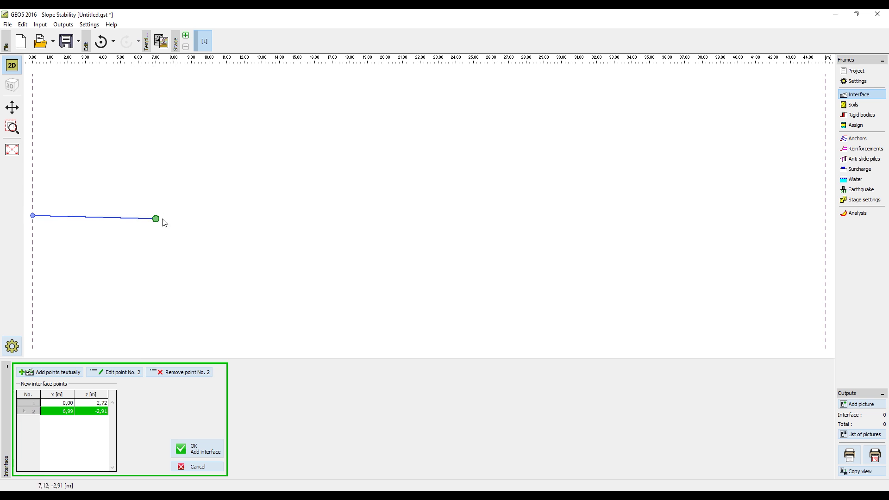
pyautogui.click(248, 218)
pyautogui.click(347, 216)
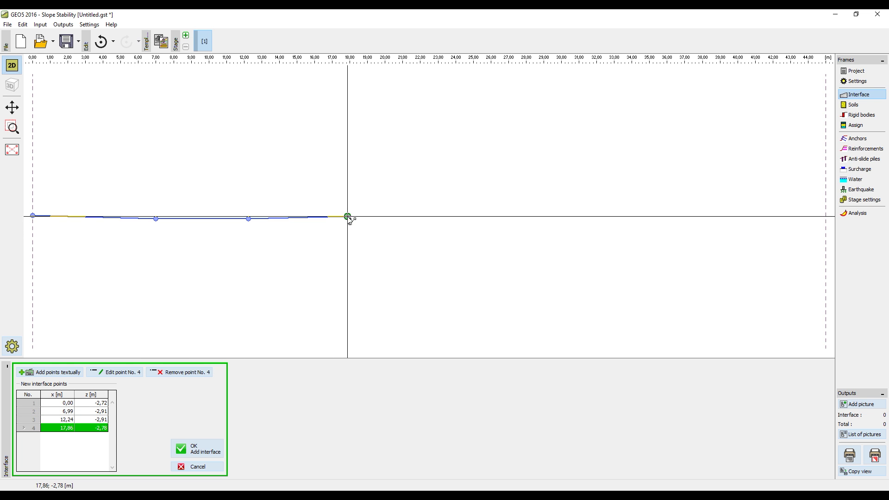
pyautogui.click(415, 155)
pyautogui.click(451, 95)
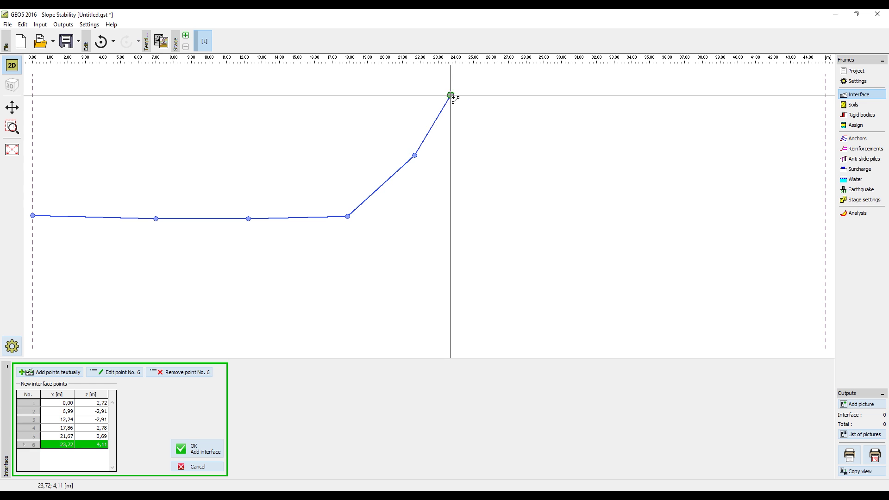
pyautogui.click(517, 85)
pyautogui.click(636, 88)
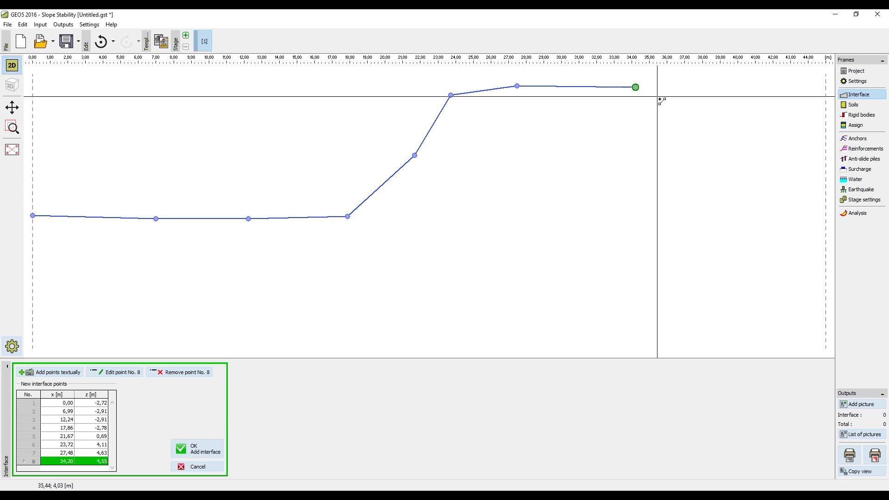
pyautogui.click(722, 104)
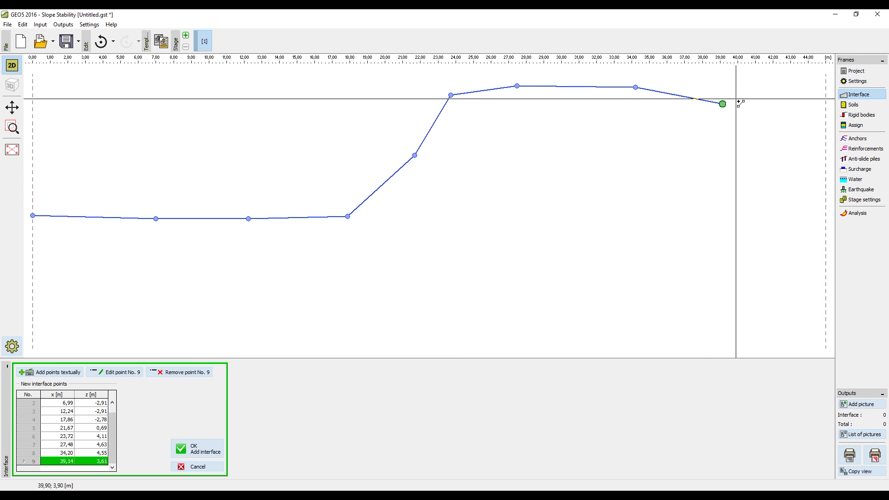
pyautogui.click(782, 94)
pyautogui.click(827, 89)
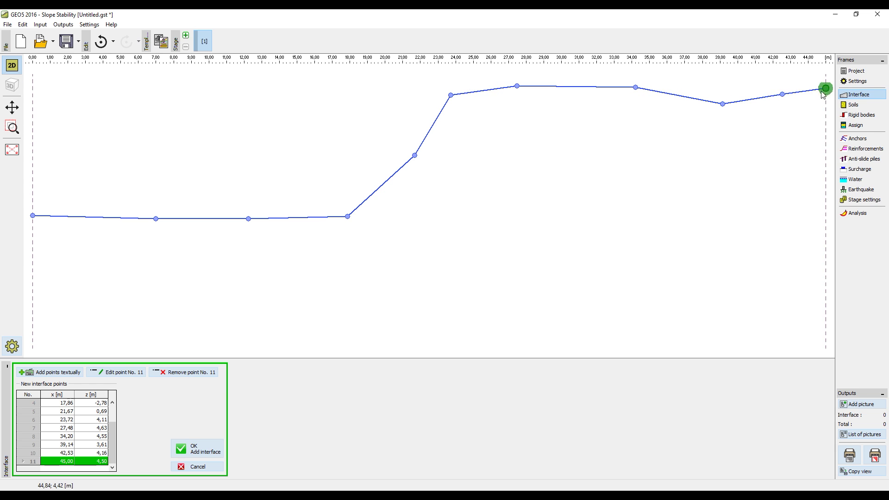
pyautogui.click(197, 455)
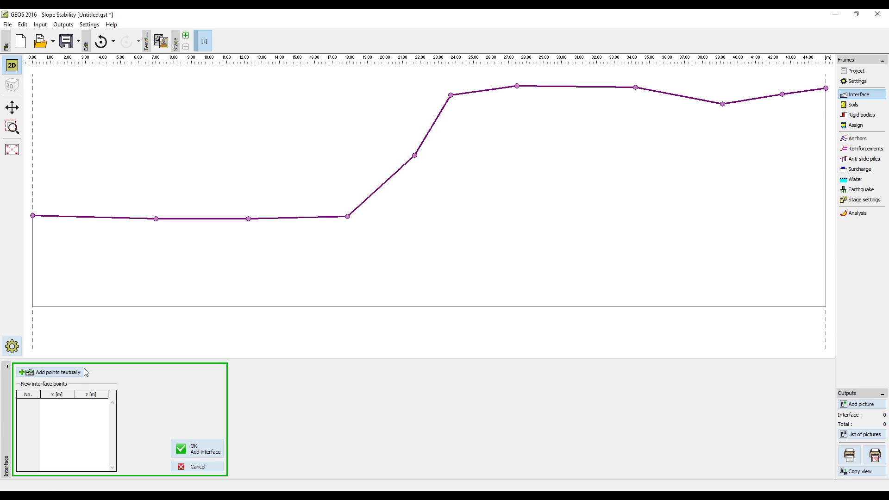
pyautogui.click(72, 372)
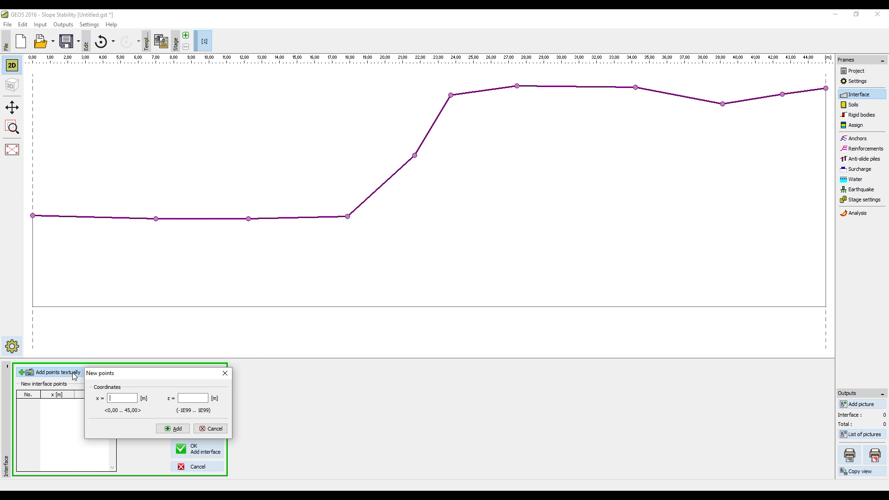
pyautogui.moveTo(150, 375); pyautogui.dragTo(170, 367)
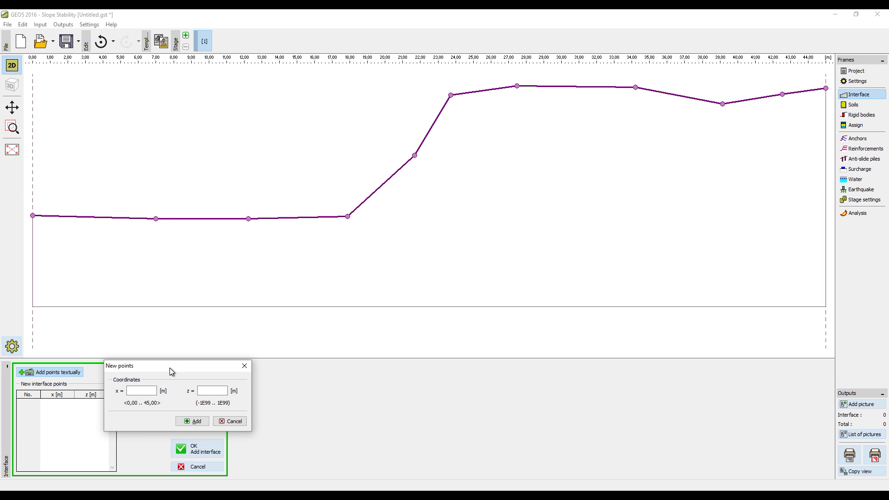
pyautogui.click(244, 367)
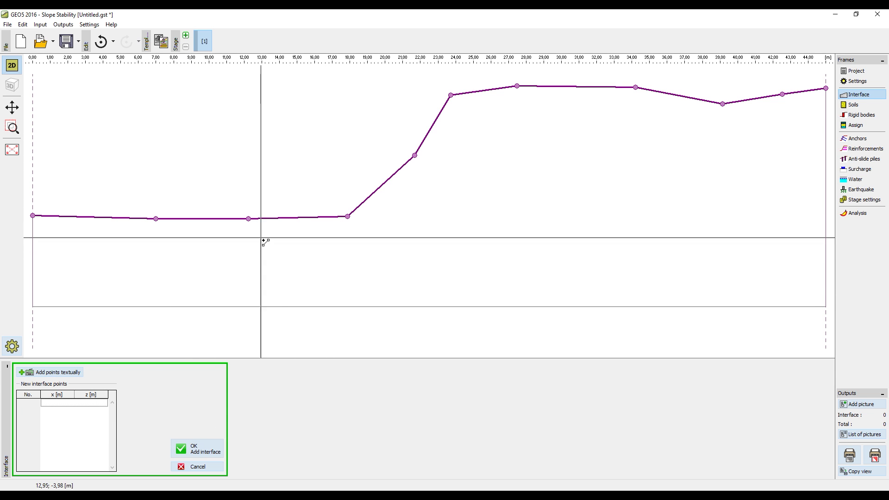
# - Add a 6-point lower Interface 2 from x 0 to 45 m beneath the surface
pyautogui.click(32, 258)
pyautogui.click(339, 269)
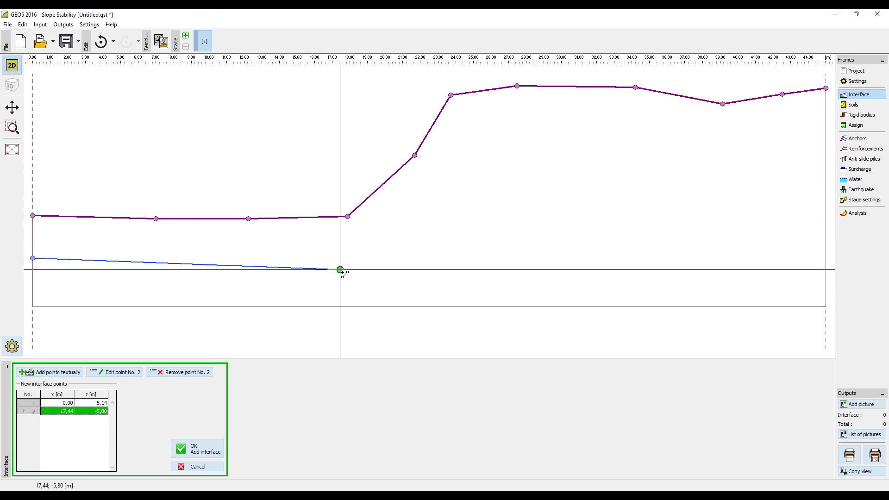
pyautogui.click(478, 261)
pyautogui.click(644, 223)
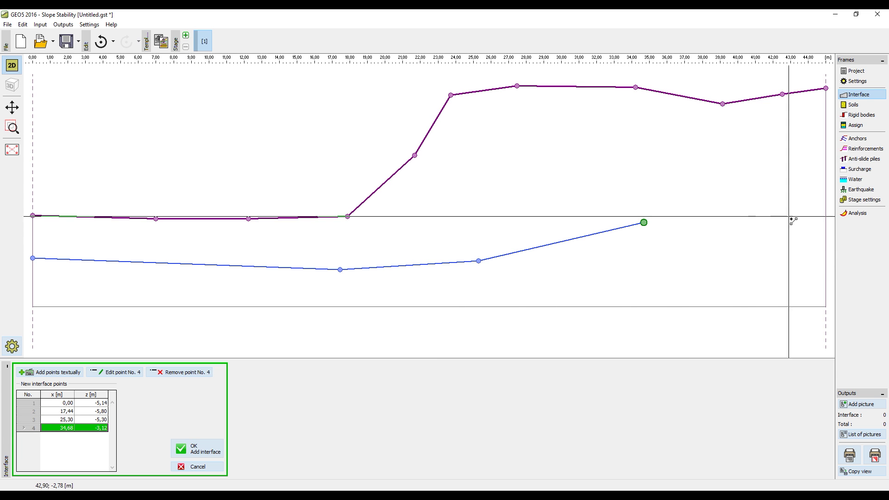
pyautogui.click(807, 217)
pyautogui.click(825, 217)
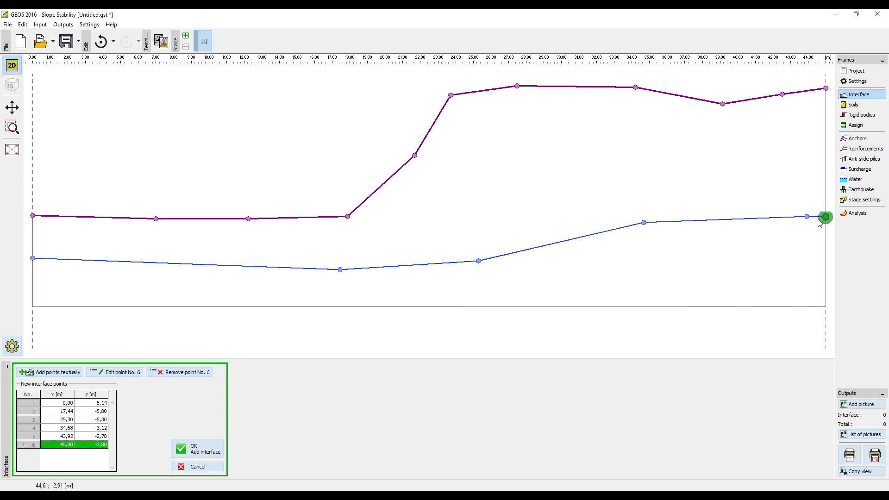
pyautogui.click(196, 449)
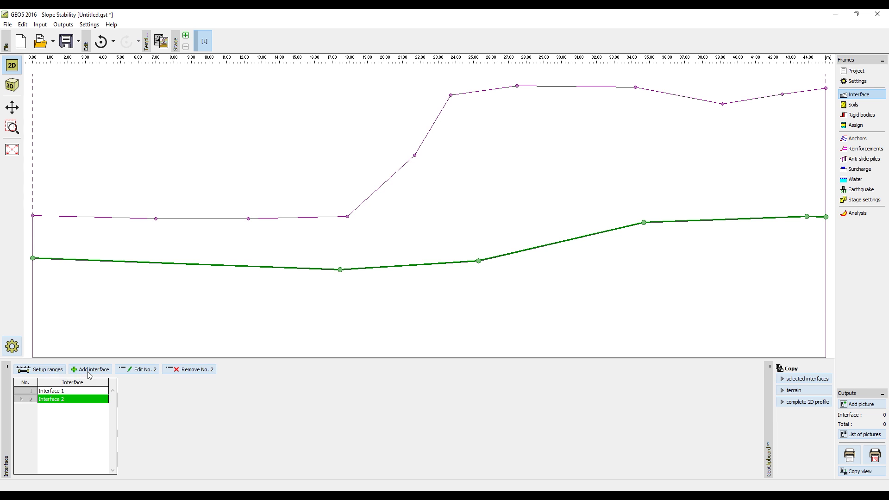
# - Add a 5-point Interface 3 lens from x 32.18 m on Interface 2 to the right edge
pyautogui.click(93, 375)
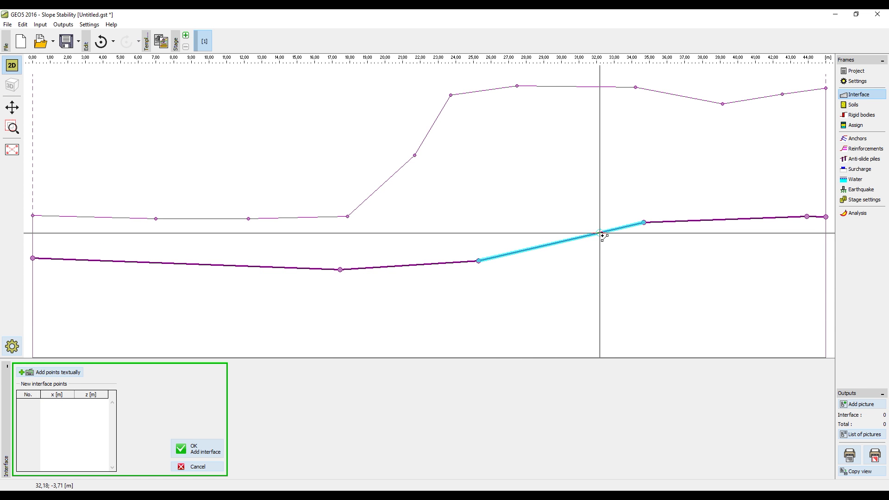
pyautogui.click(599, 234)
pyautogui.click(628, 265)
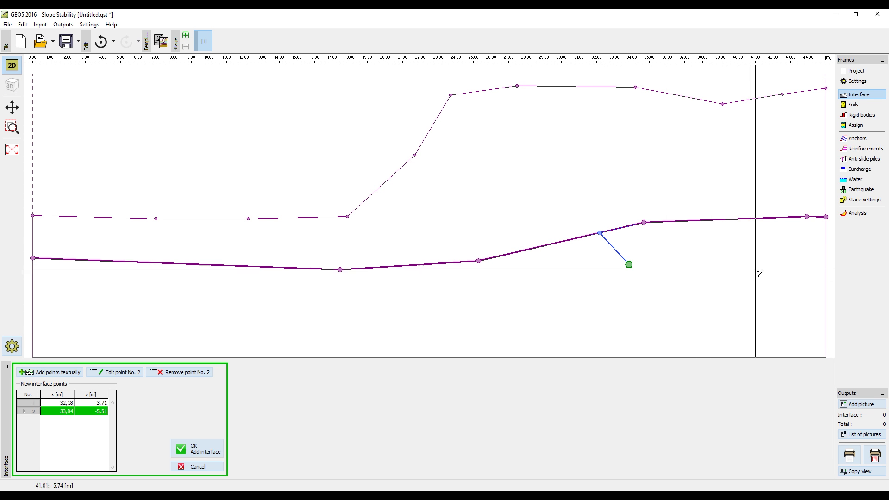
pyautogui.click(709, 247)
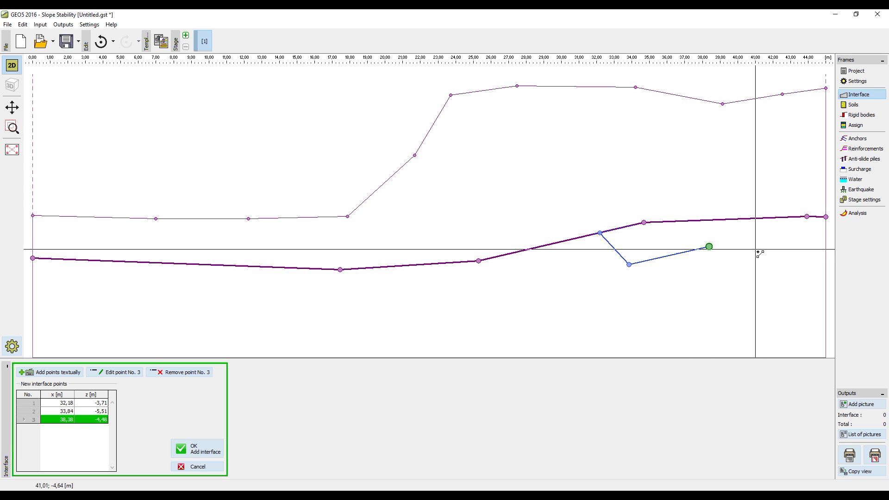
pyautogui.click(774, 244)
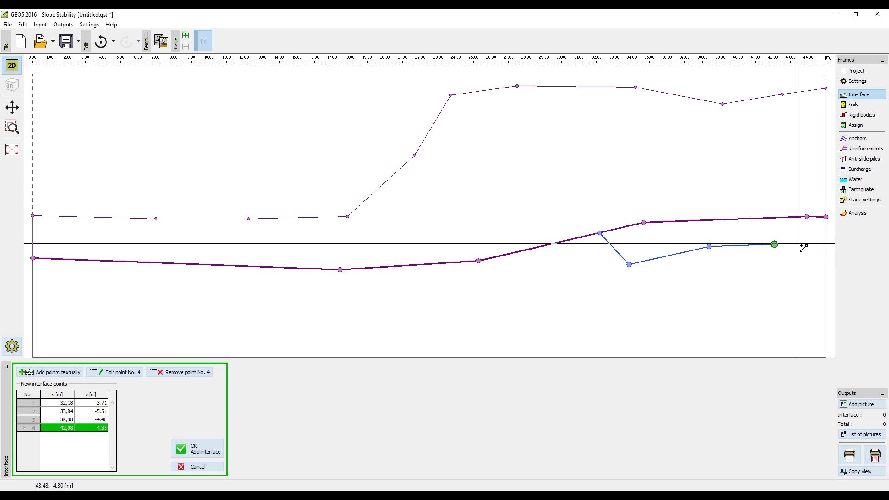
pyautogui.click(826, 251)
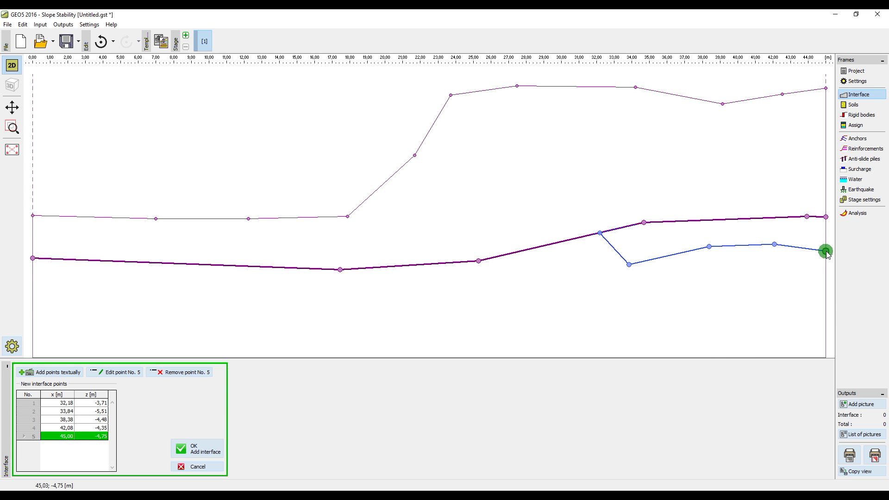
pyautogui.click(197, 449)
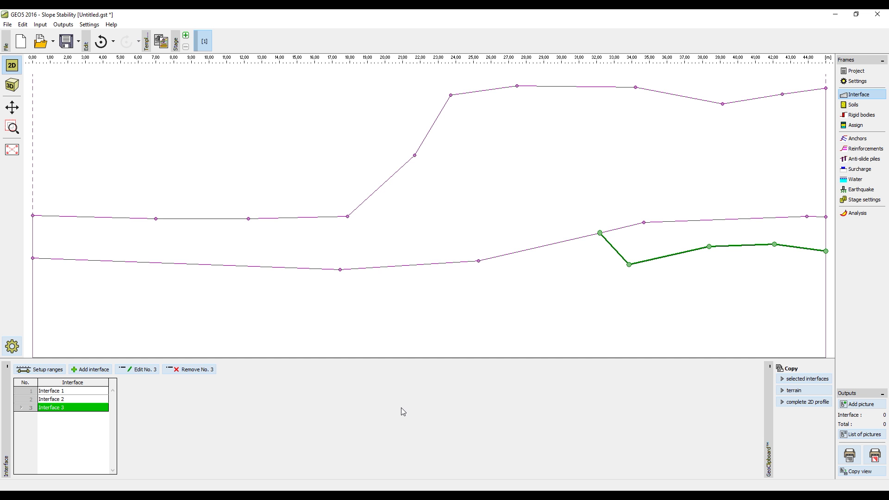
pyautogui.press('pagedown')
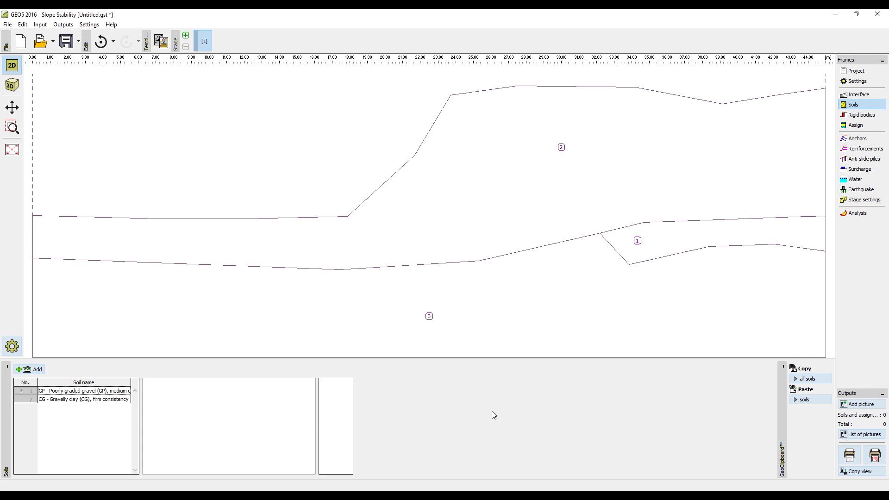
# - Assign gravelly clay (CG) to regions 3 and 2 and poorly graded gravel (GP) to region 1
pyautogui.click(860, 126)
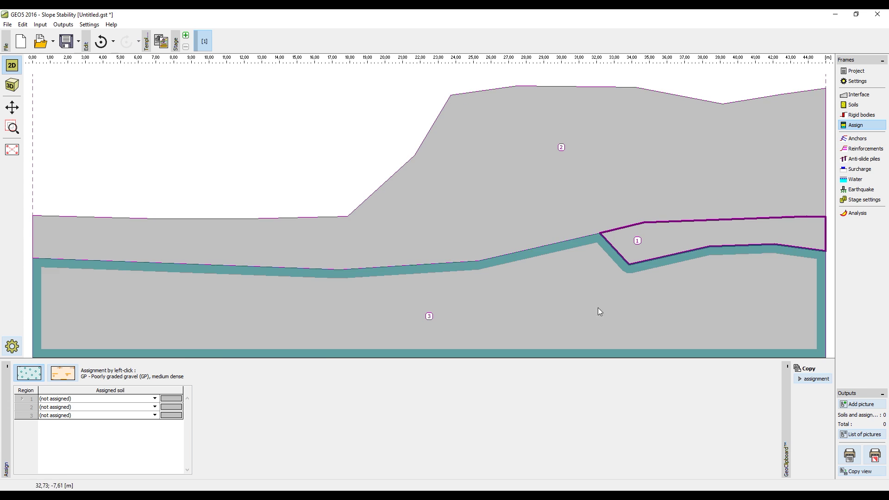
pyautogui.click(70, 376)
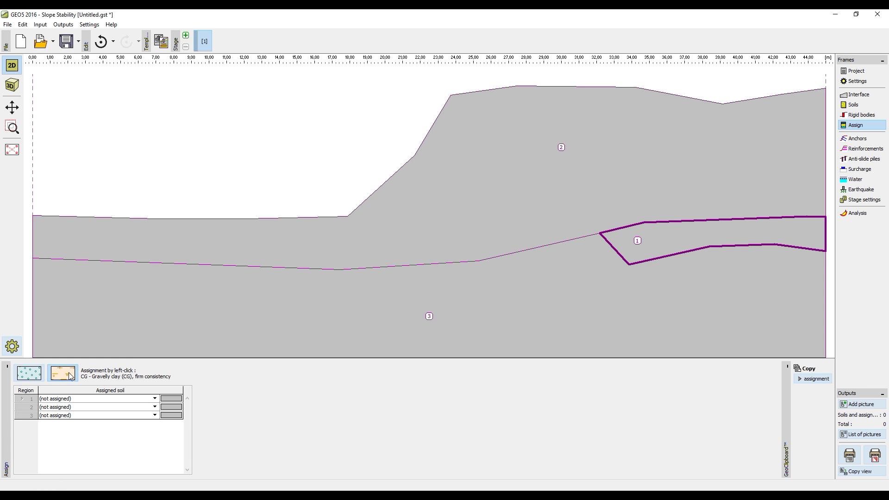
pyautogui.click(303, 310)
pyautogui.click(410, 247)
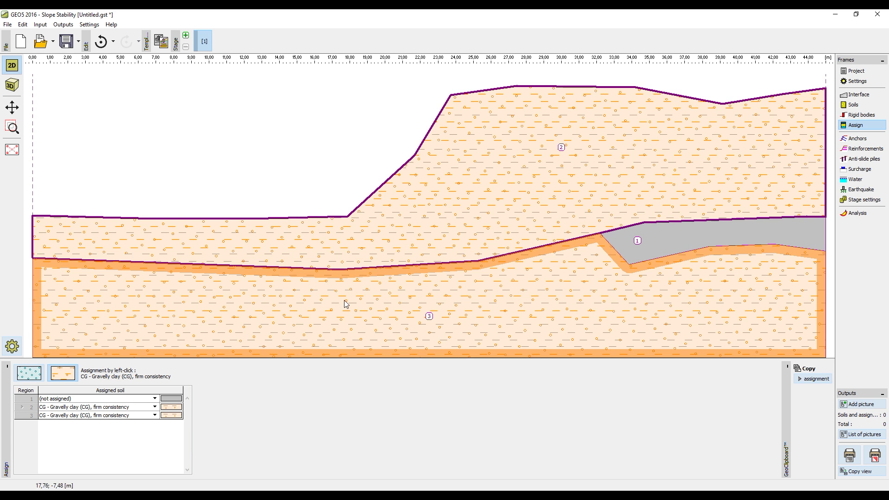
pyautogui.click(25, 376)
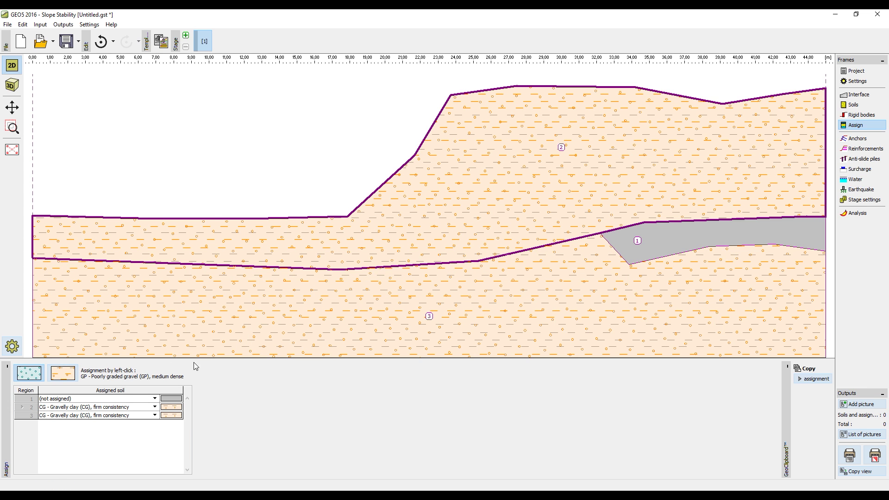
pyautogui.click(674, 240)
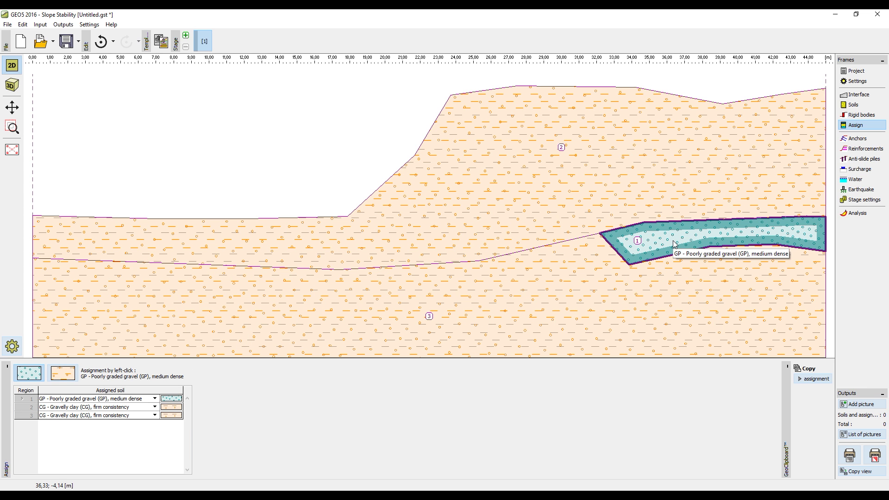
# - Define a slip circle from left of the toe to the crest and analyse it by Bishop, giving 77.2% utilization
pyautogui.click(857, 214)
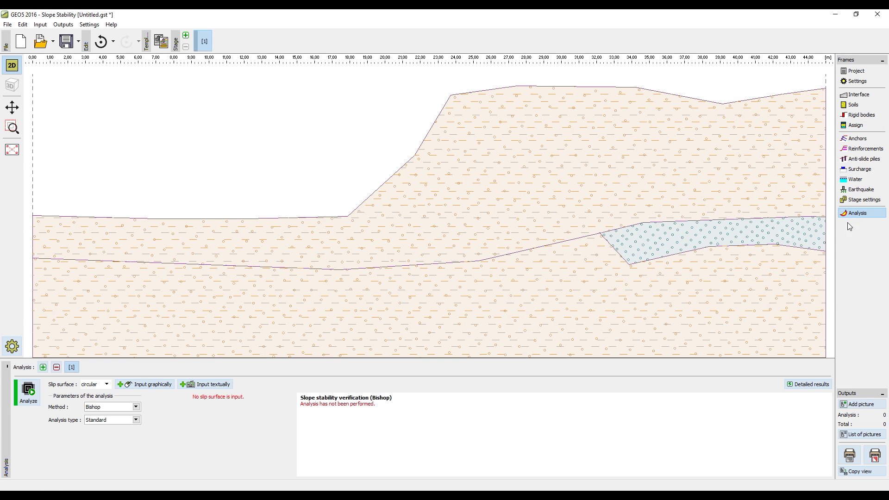
pyautogui.click(144, 384)
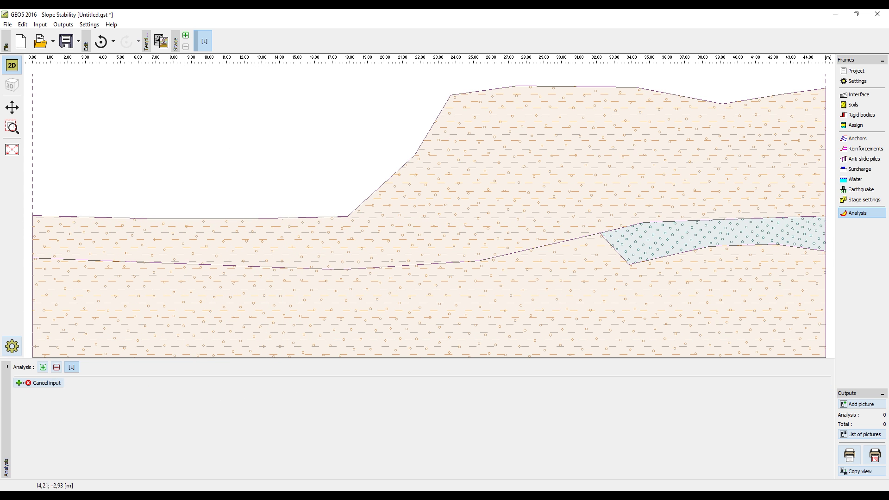
pyautogui.click(426, 235)
pyautogui.click(637, 88)
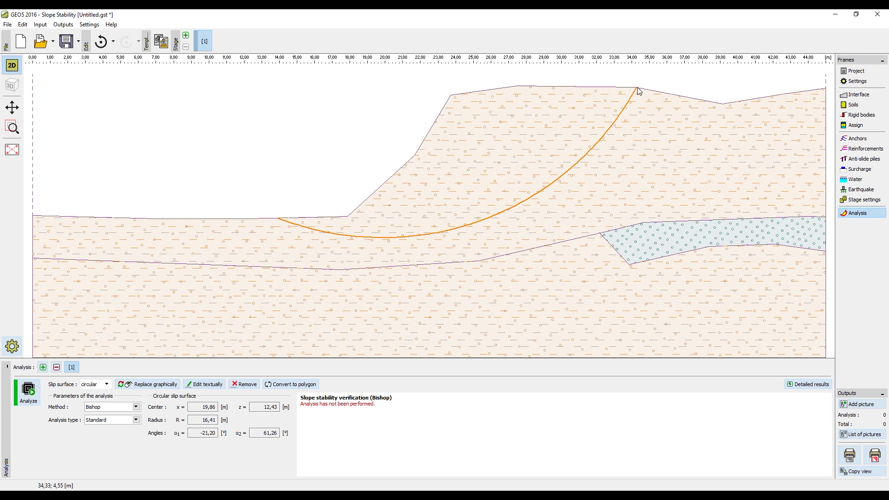
pyautogui.click(28, 391)
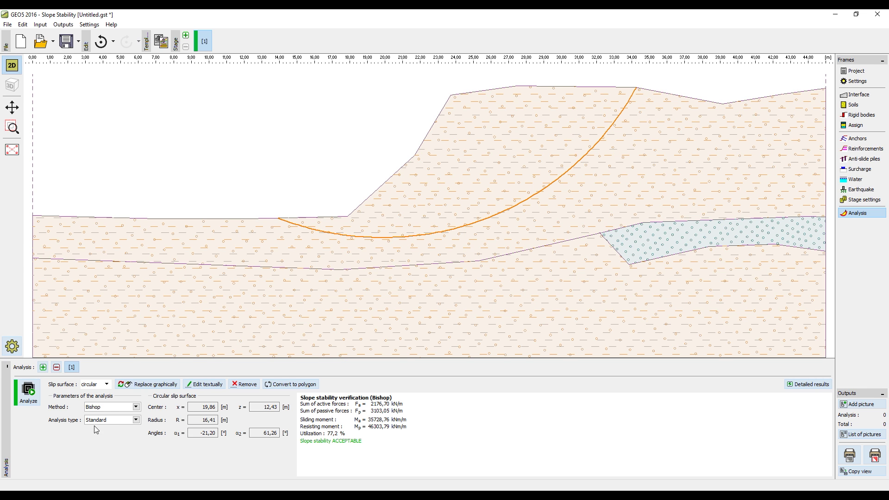
# - Switch the analysis type to Optimization and rerun, finding a critical circle at 103.3% utilization
pyautogui.click(102, 422)
pyautogui.click(101, 435)
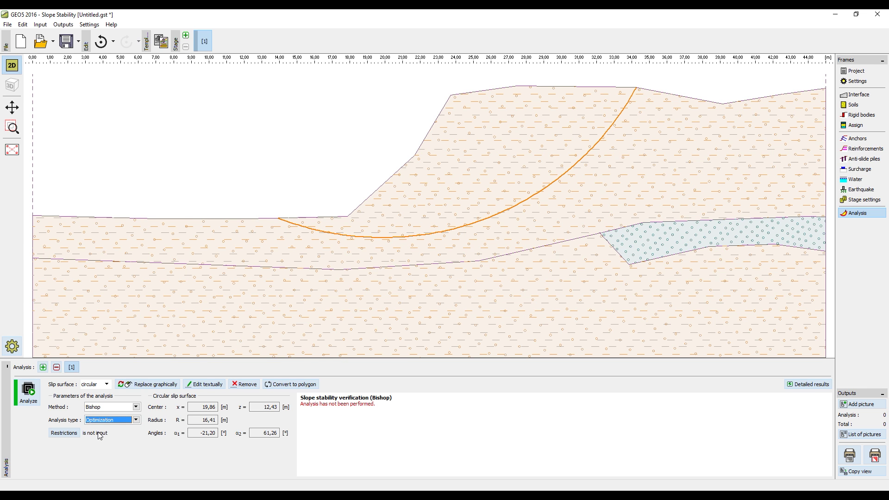
pyautogui.click(28, 393)
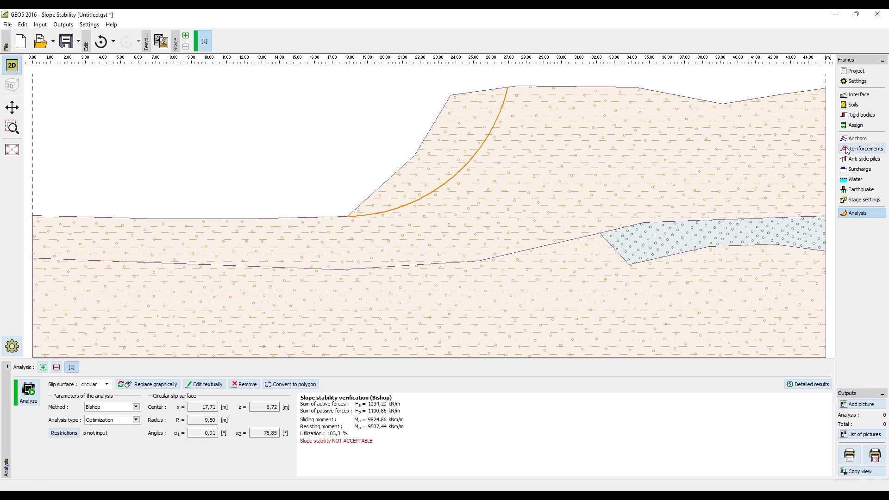
# - Draw an anchor from the slope face, 13.42 m long at 18.01°, with a 50 kN force
pyautogui.click(857, 139)
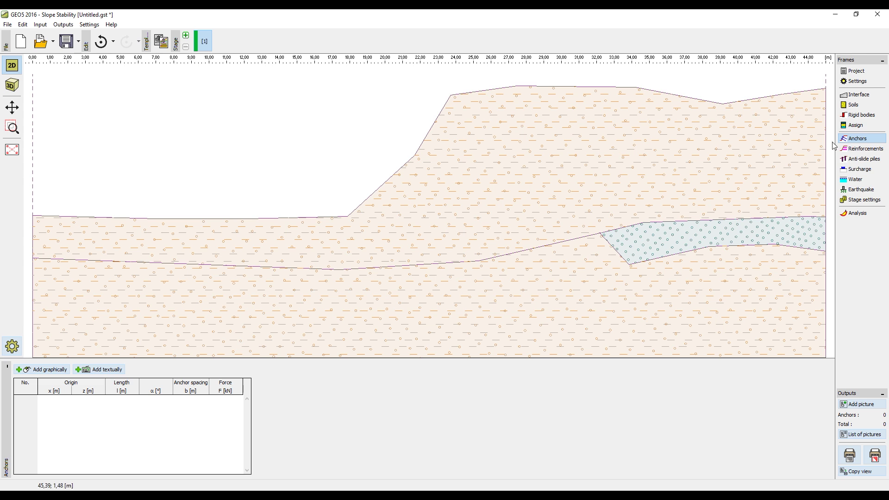
pyautogui.click(54, 370)
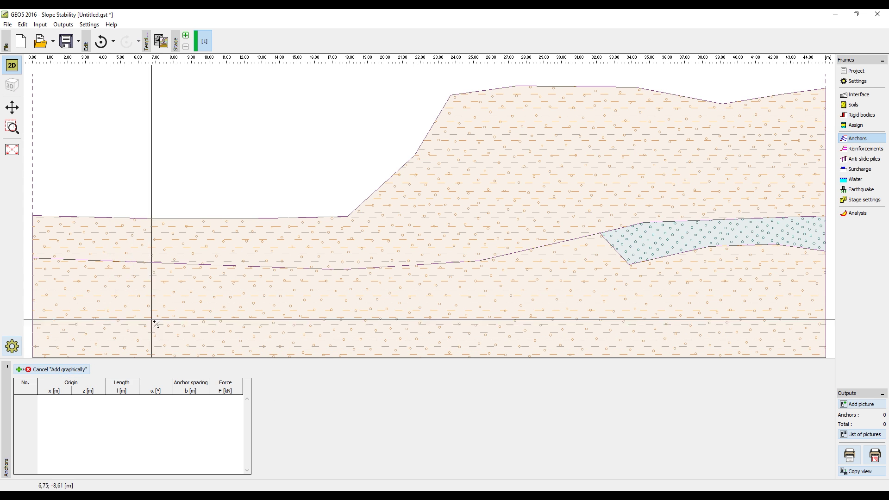
pyautogui.click(412, 158)
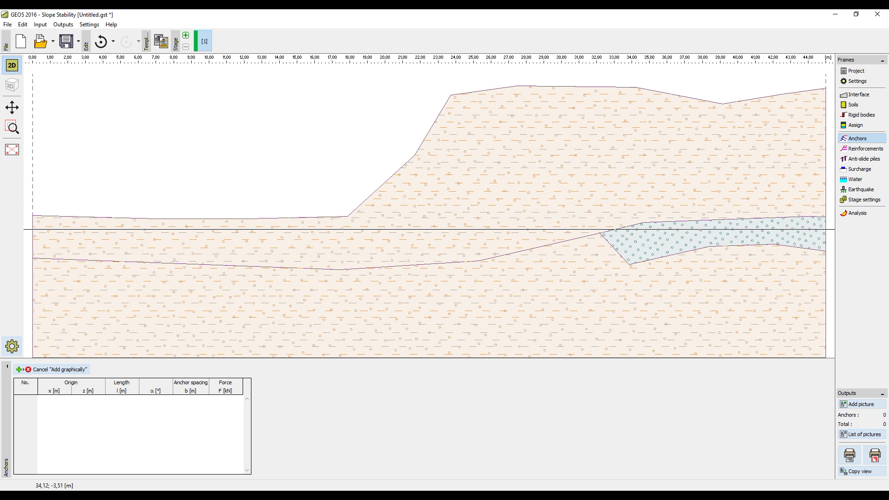
pyautogui.click(636, 229)
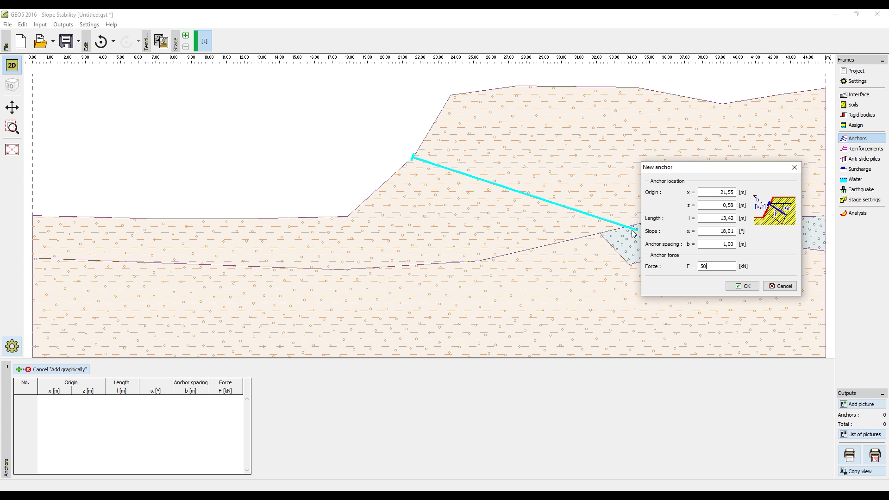
pyautogui.press('Return')
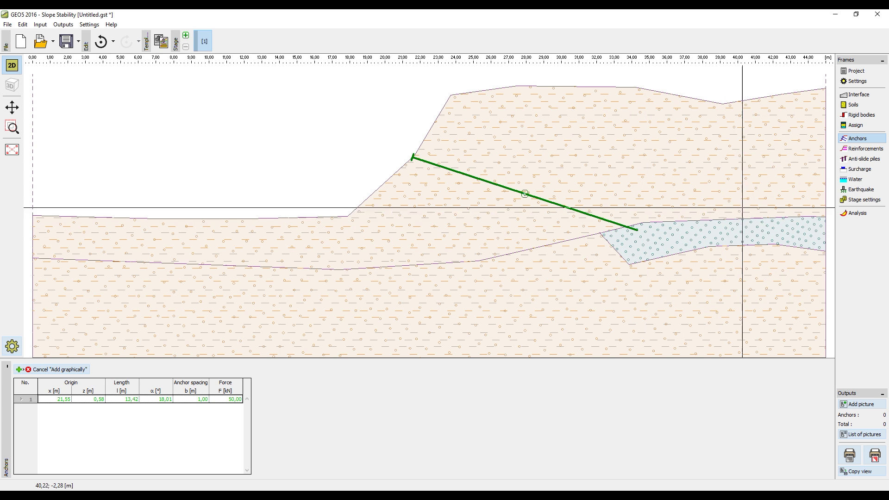
# - Rerun the optimized Bishop analysis with the anchor, giving 99.9% utilization
pyautogui.click(856, 215)
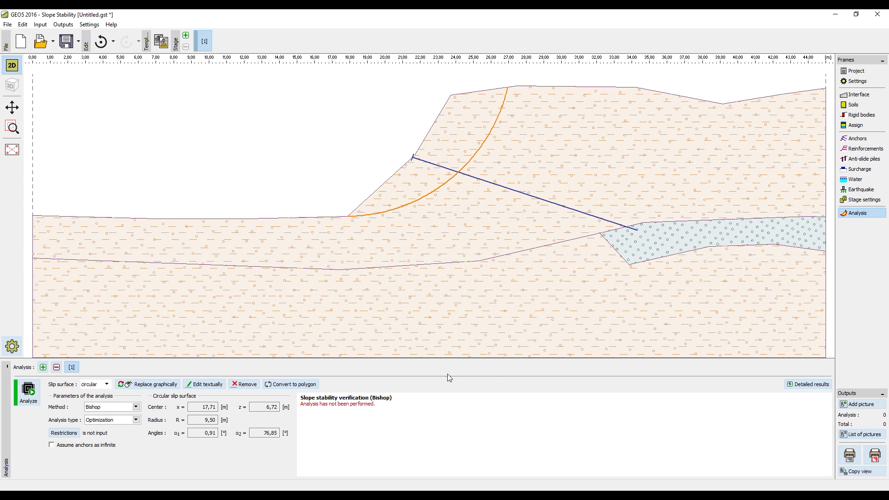
pyautogui.click(26, 400)
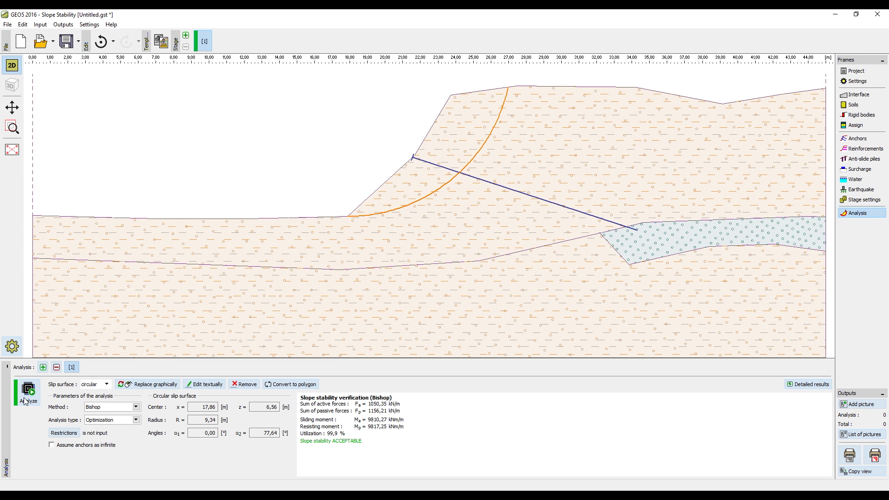
# - Switch to a polygonal slip surface and enter four points from x 17.10 m below the toe to 28.03 m on the crest
pyautogui.click(84, 385)
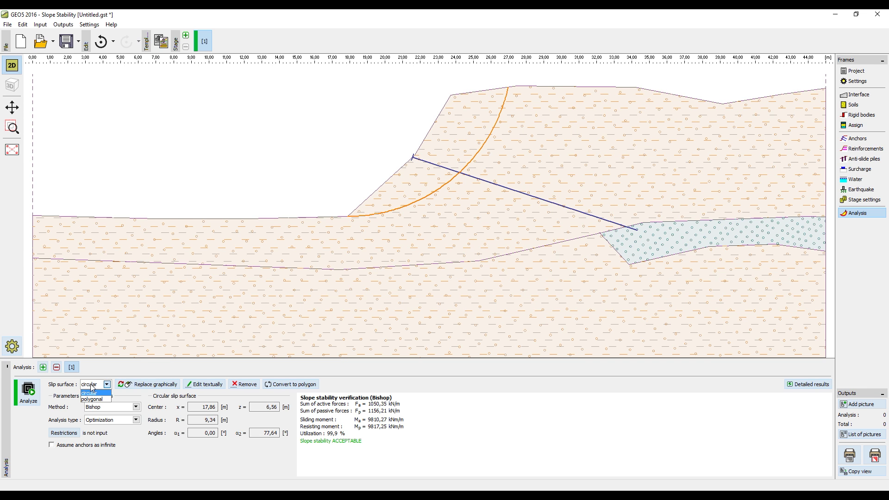
pyautogui.click(88, 400)
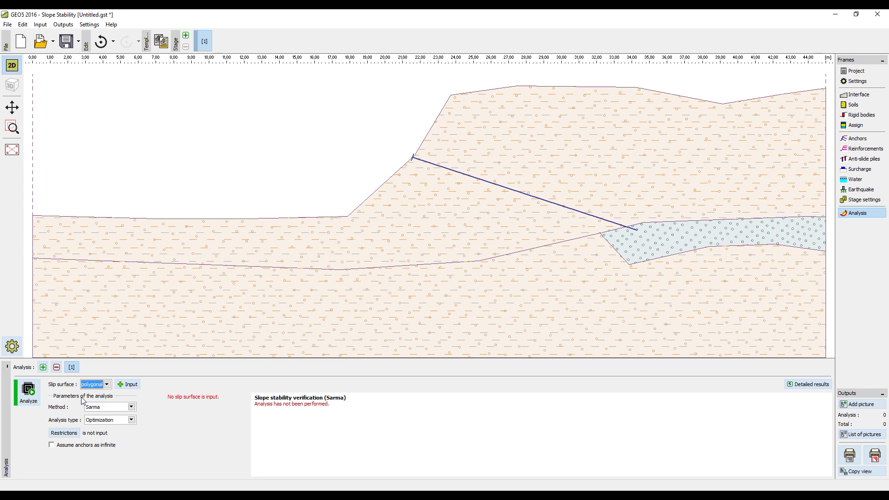
pyautogui.click(128, 384)
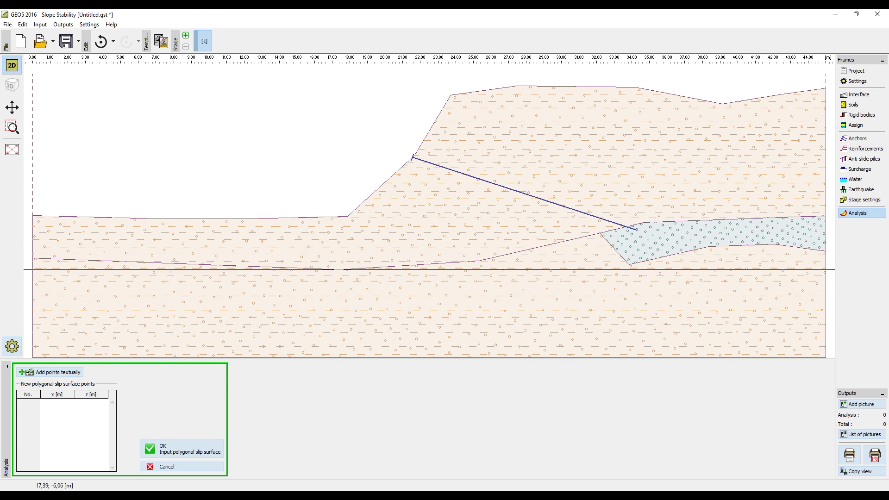
pyautogui.click(334, 216)
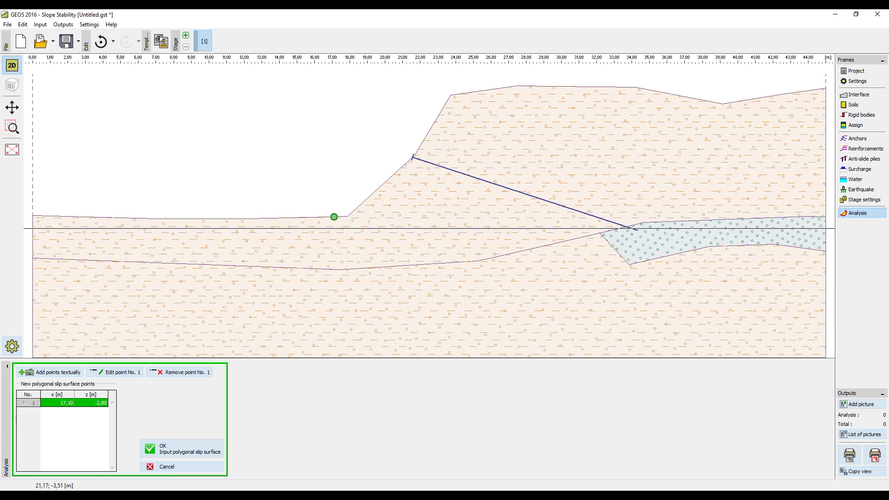
pyautogui.click(414, 226)
pyautogui.click(468, 173)
pyautogui.click(527, 86)
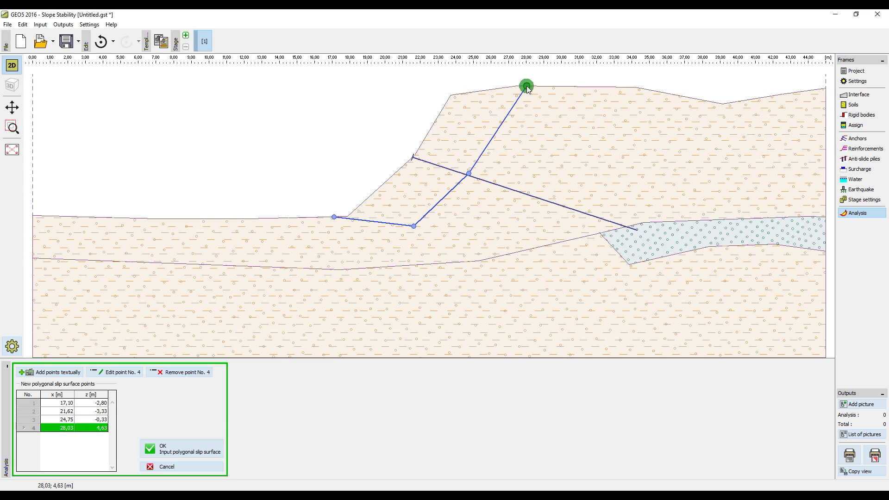
pyautogui.click(185, 446)
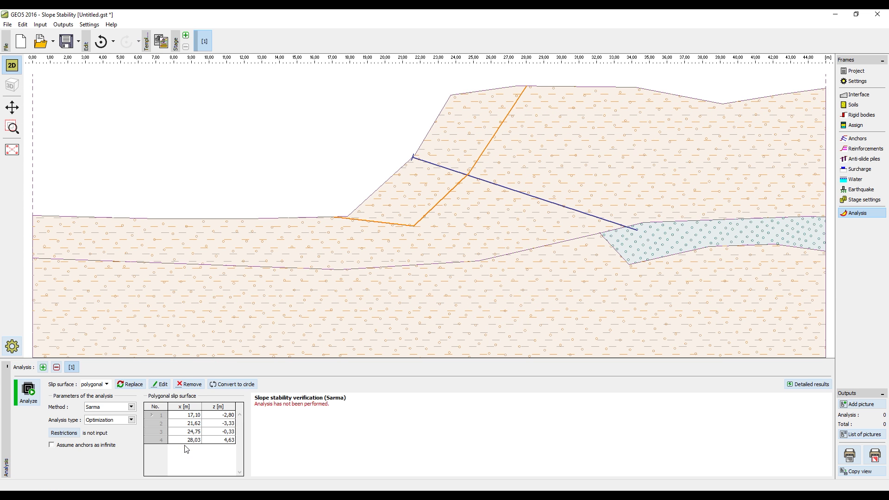
# - Run the Sarma optimization on the polygonal slip surface, reaching 94.7% utilization, acceptable
pyautogui.click(25, 394)
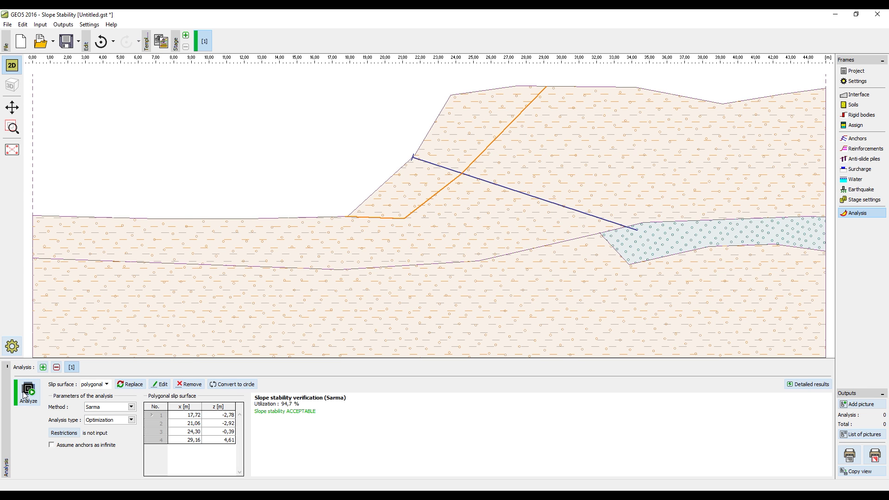